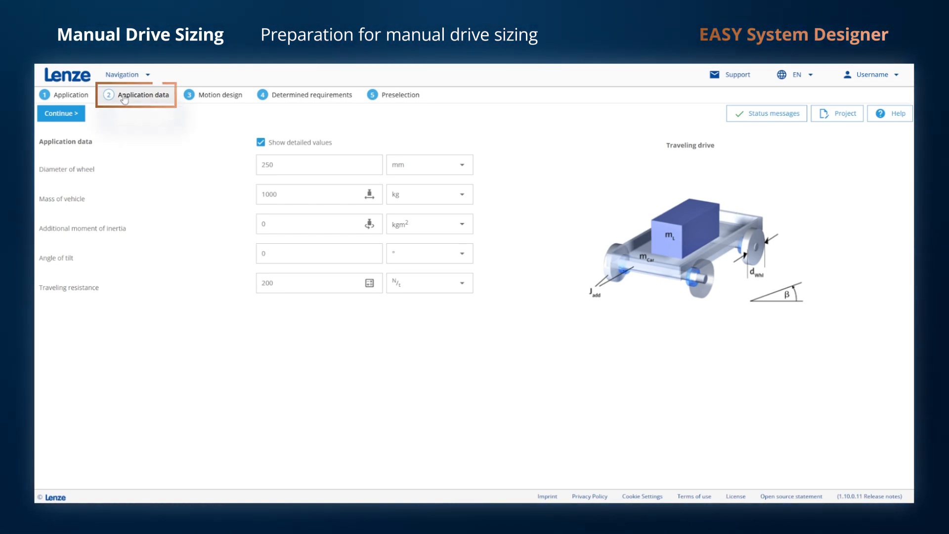
# Review the motion design and determined requirements, then set the preselection to manual mode and proceed to motor selection.
pyautogui.click(201, 98)
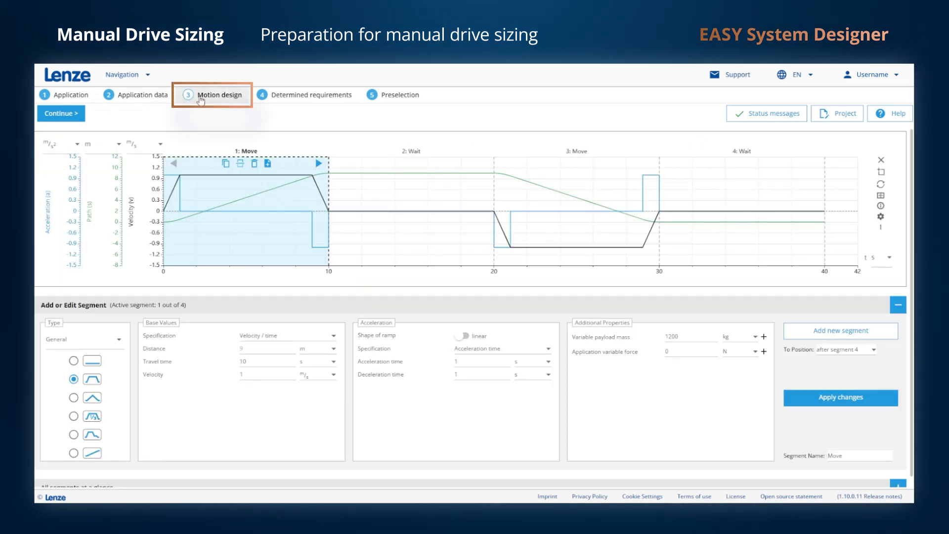
pyautogui.click(307, 97)
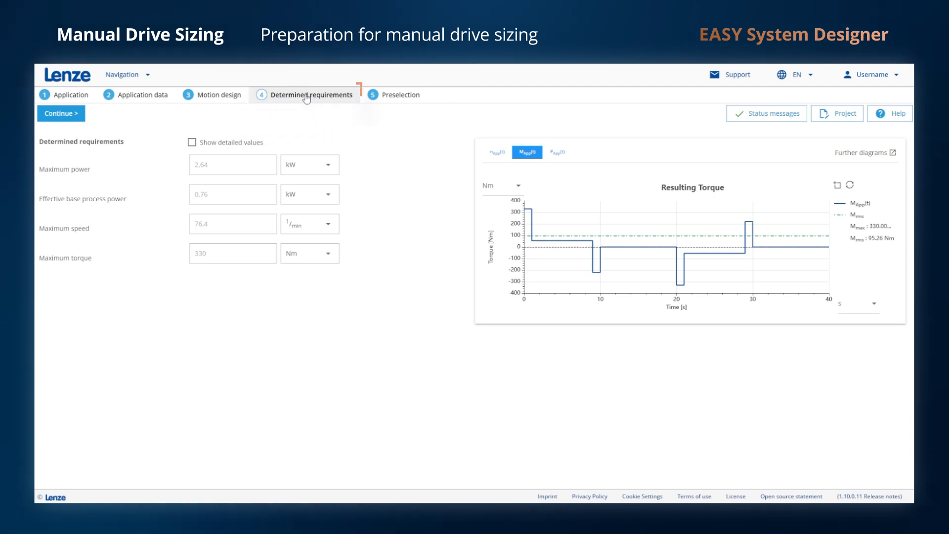
pyautogui.click(398, 96)
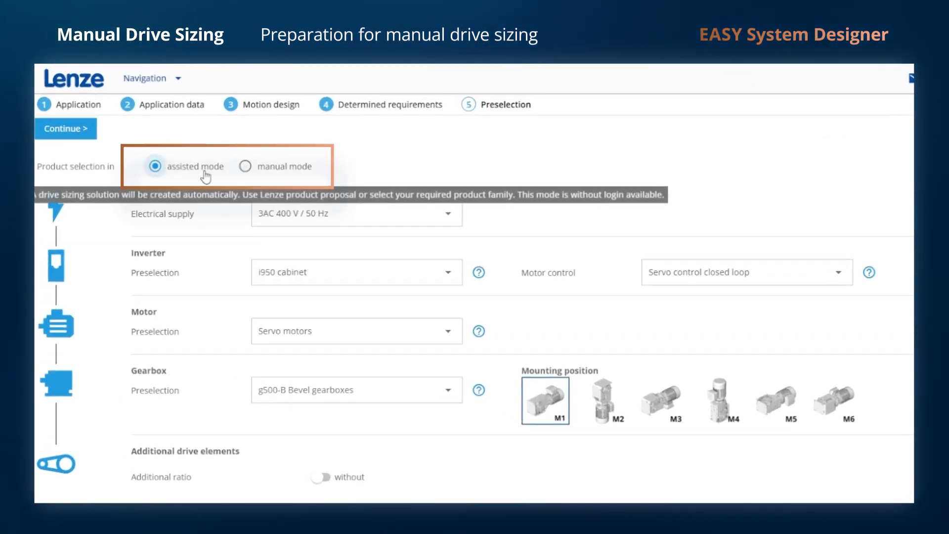
pyautogui.click(245, 166)
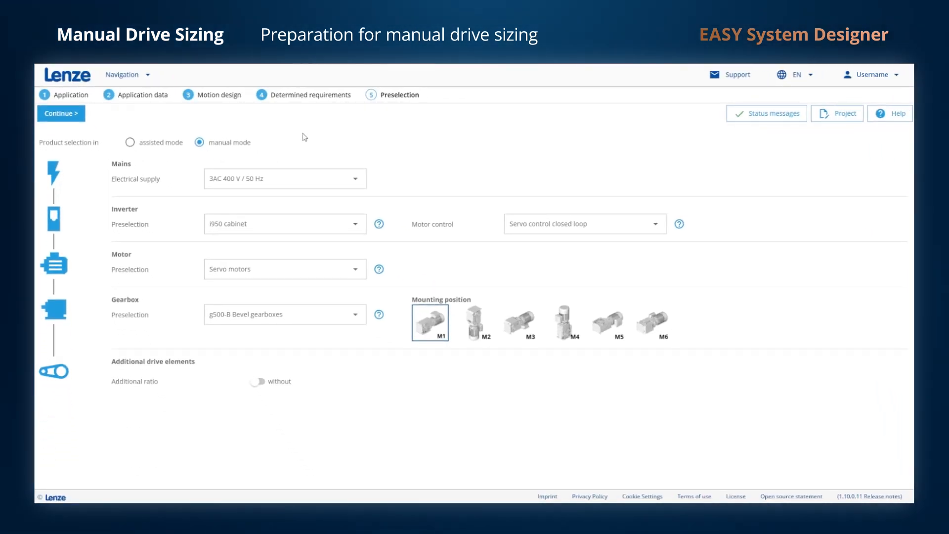
pyautogui.click(73, 117)
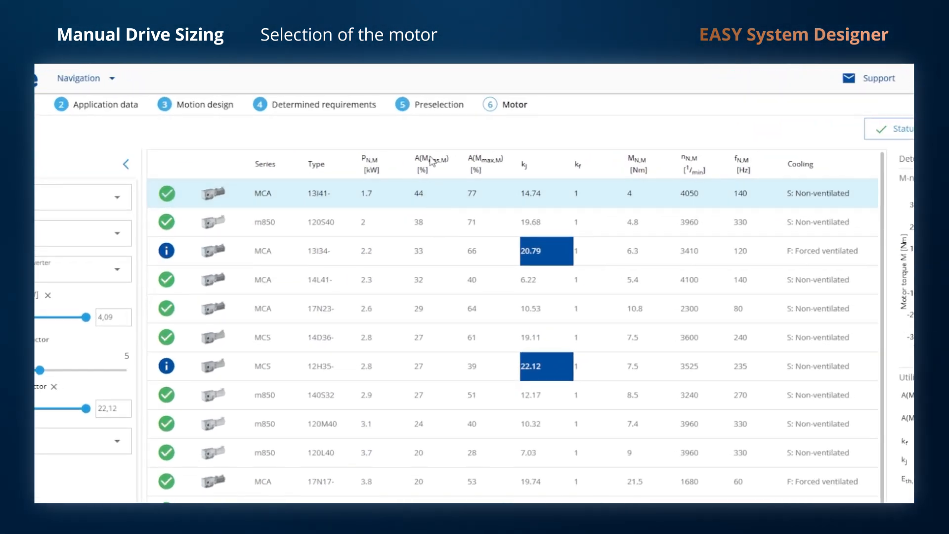
# Sort the motor list by series and ascending rated power, and review the determined requirements.
pyautogui.moveTo(430, 162)
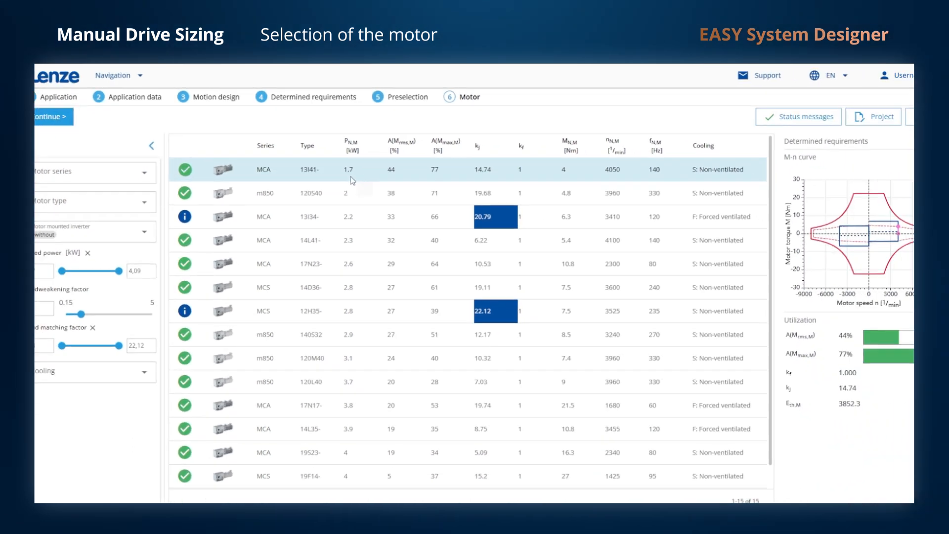
pyautogui.click(269, 142)
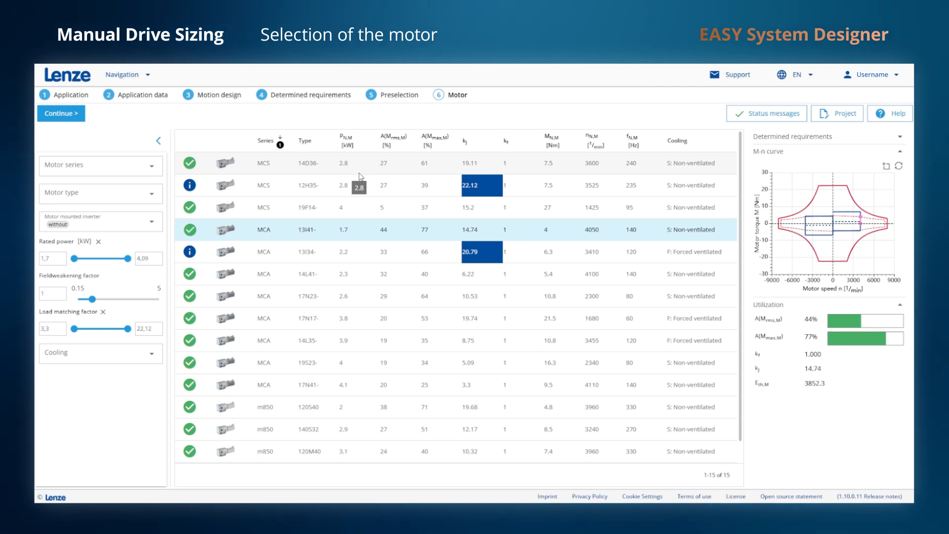
pyautogui.click(350, 140)
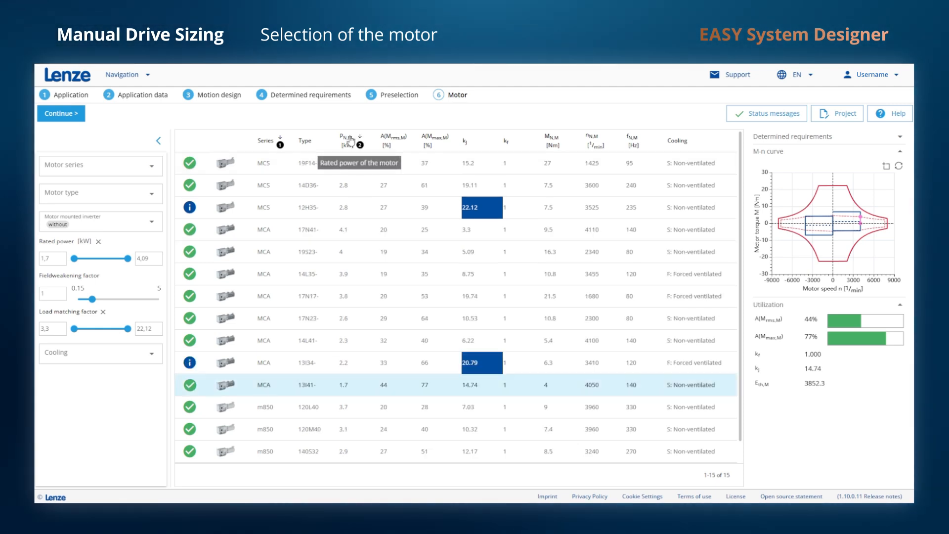
pyautogui.click(350, 140)
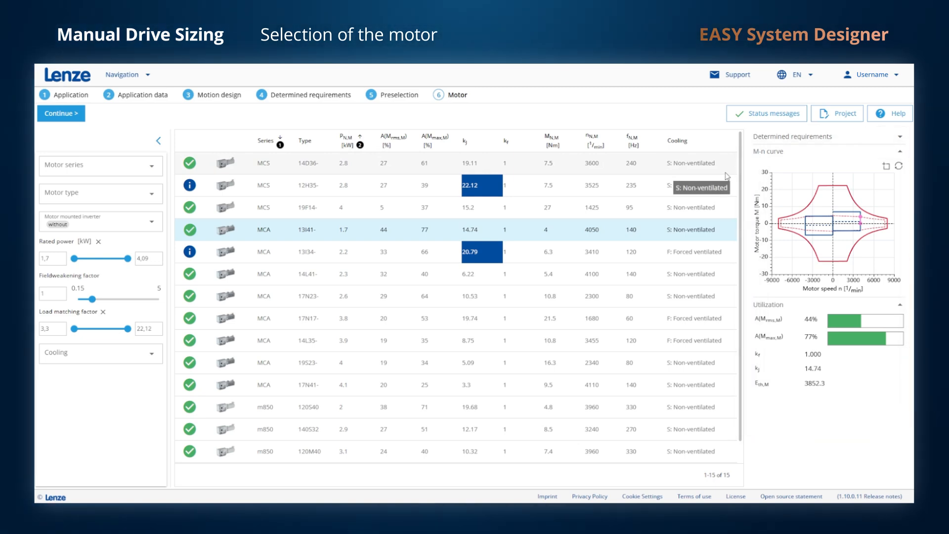
pyautogui.click(879, 146)
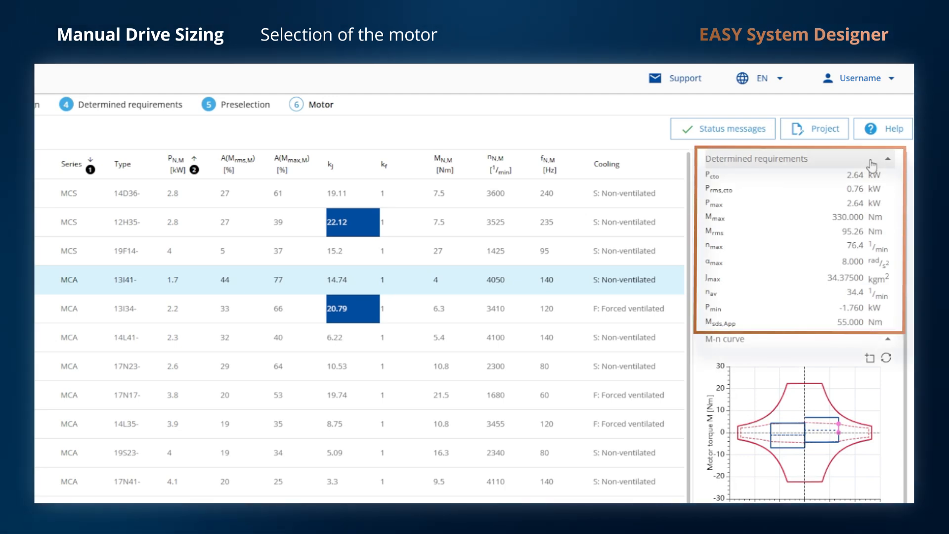
pyautogui.click(872, 162)
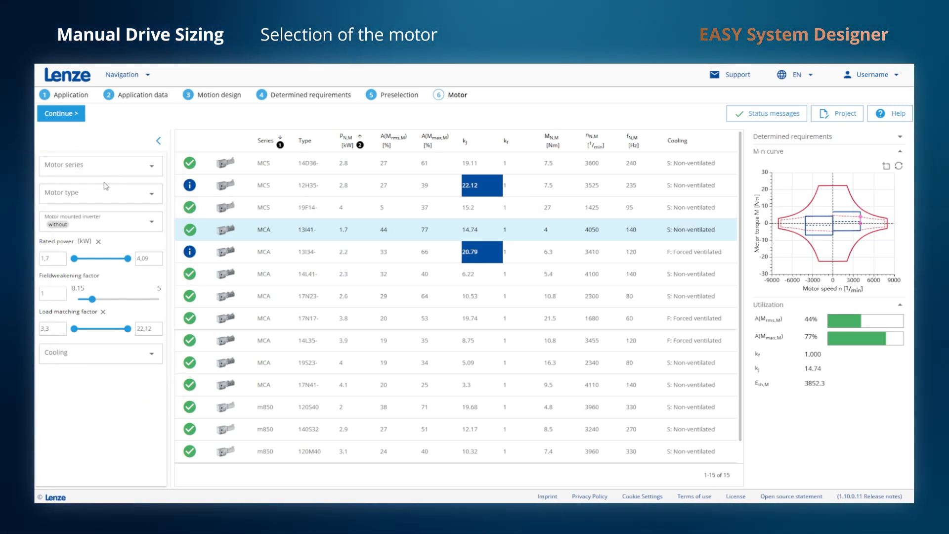
# Filter the motor list to the MCS series and remove the load matching factor restriction.
pyautogui.click(97, 165)
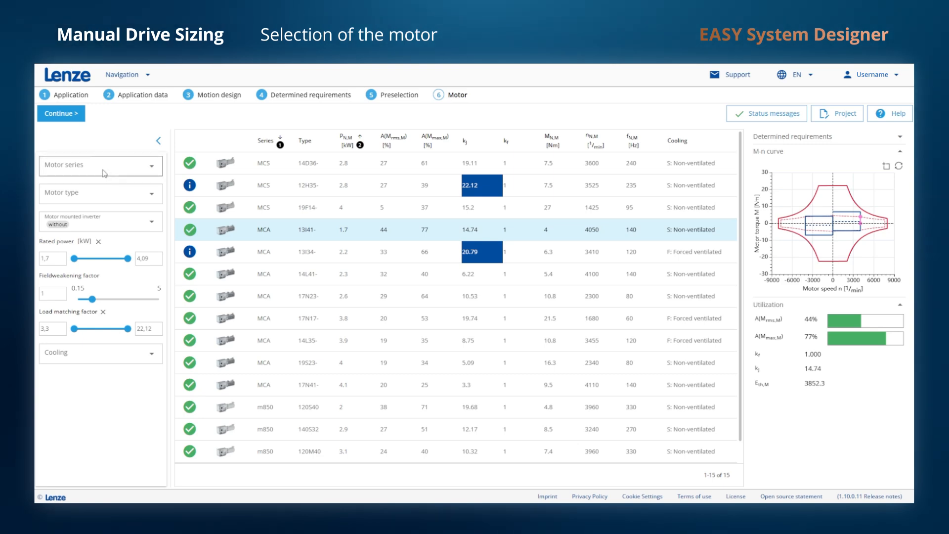
pyautogui.click(70, 233)
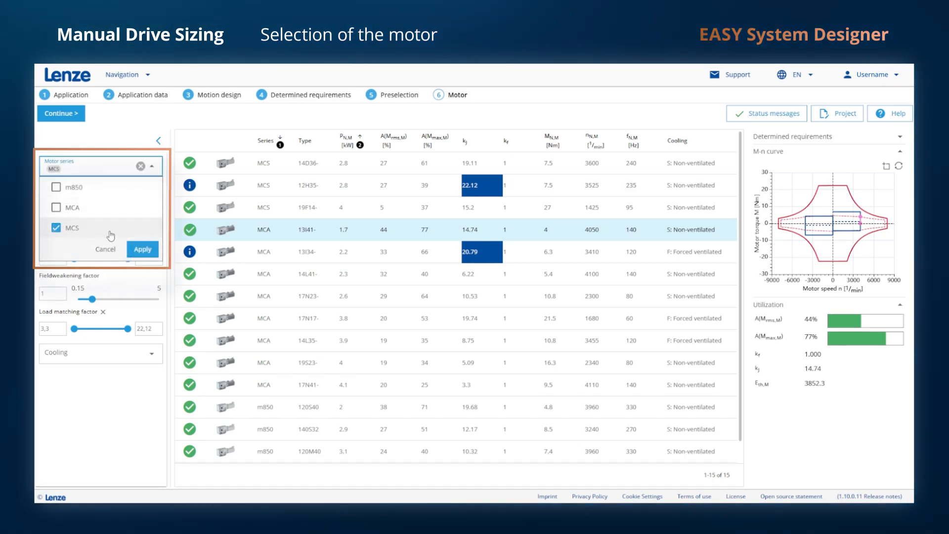
pyautogui.click(143, 249)
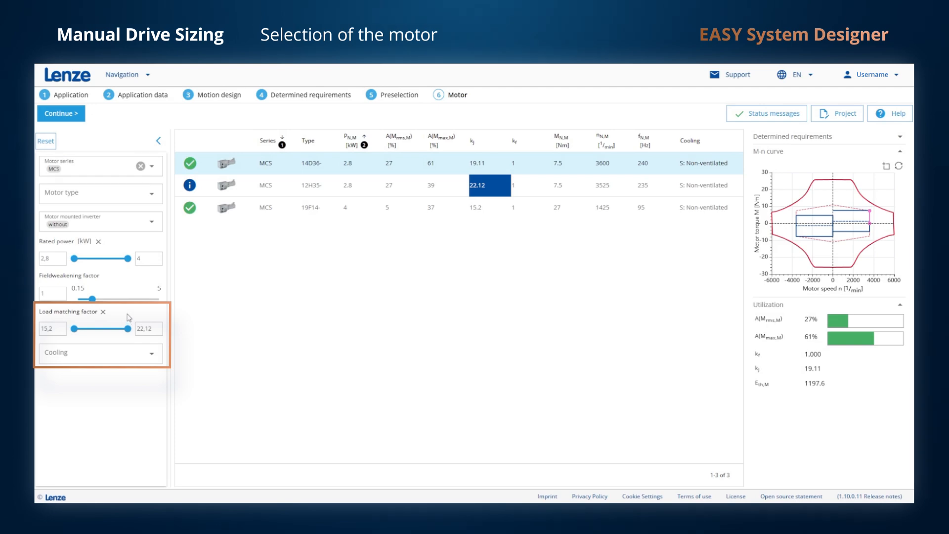
pyautogui.click(103, 312)
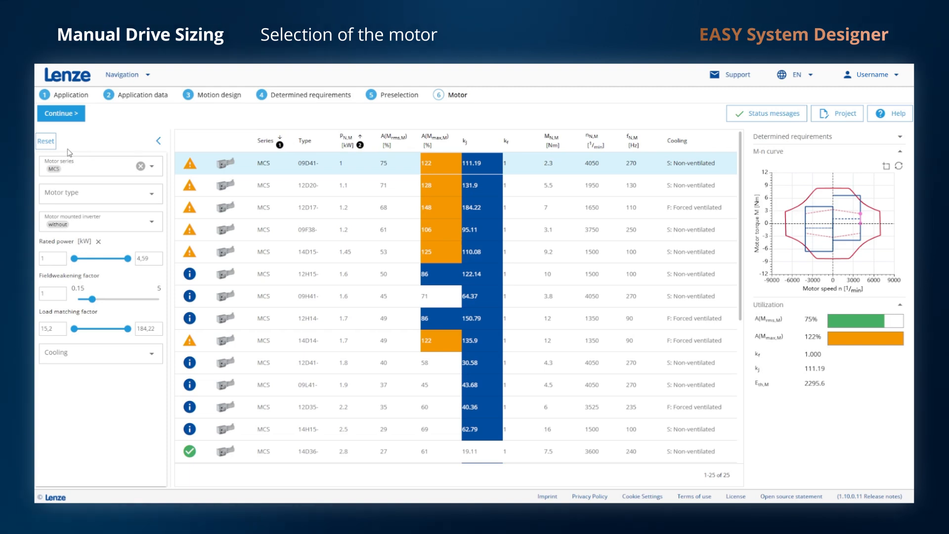
pyautogui.click(159, 143)
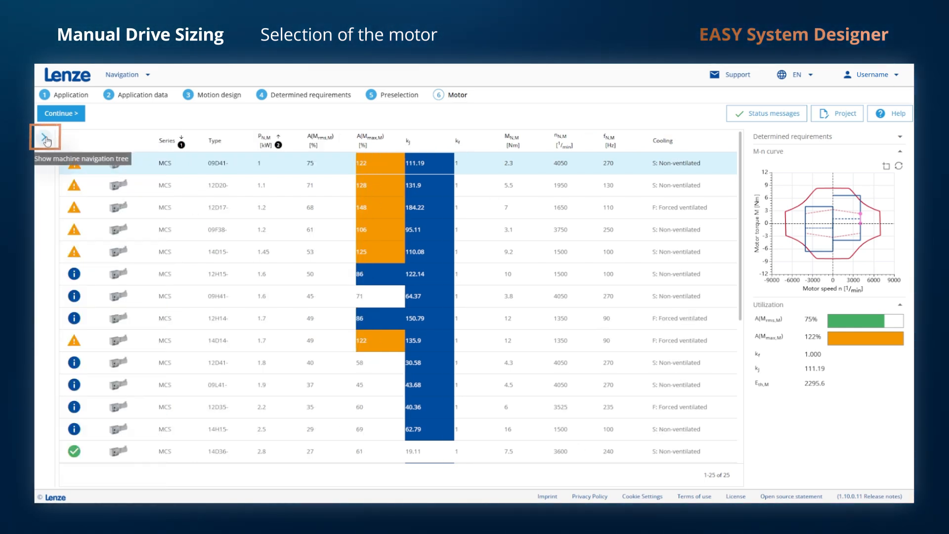
pyautogui.click(46, 140)
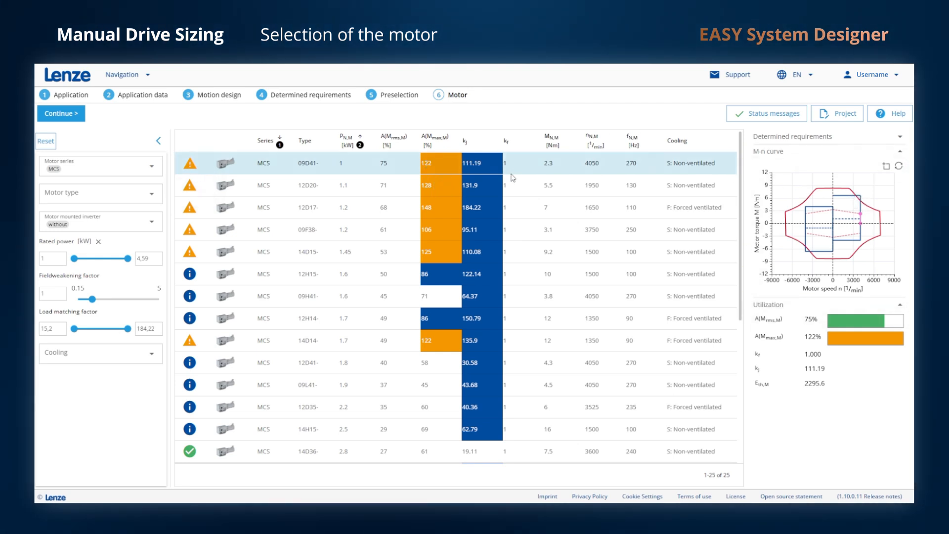
# Compare the MCS 12H15- motor, select the MCS 14D36- motor instead and proceed to gearbox selection.
pyautogui.click(441, 280)
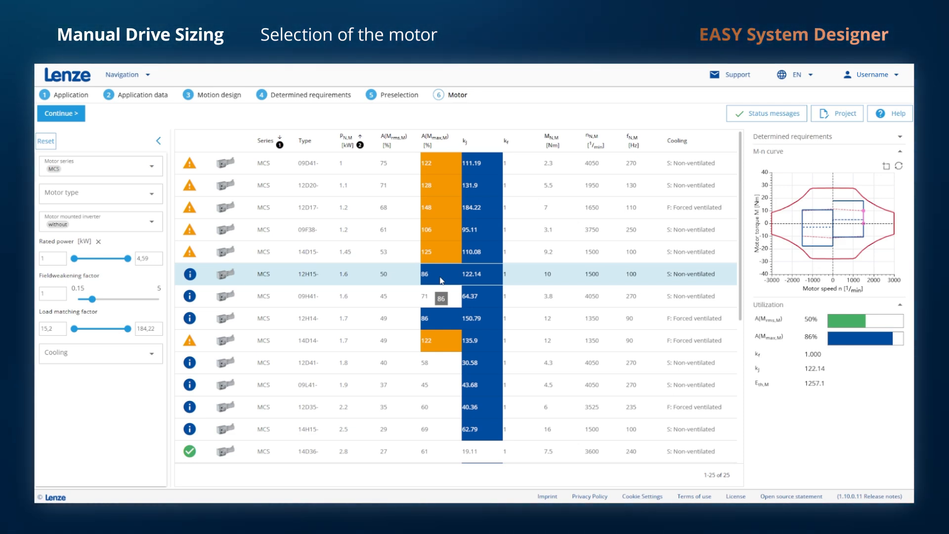
pyautogui.click(434, 456)
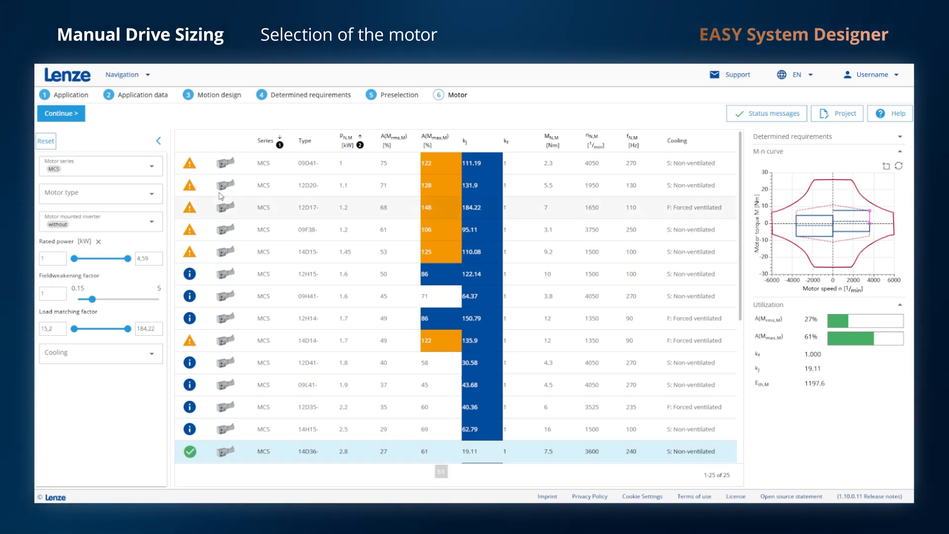
pyautogui.click(58, 114)
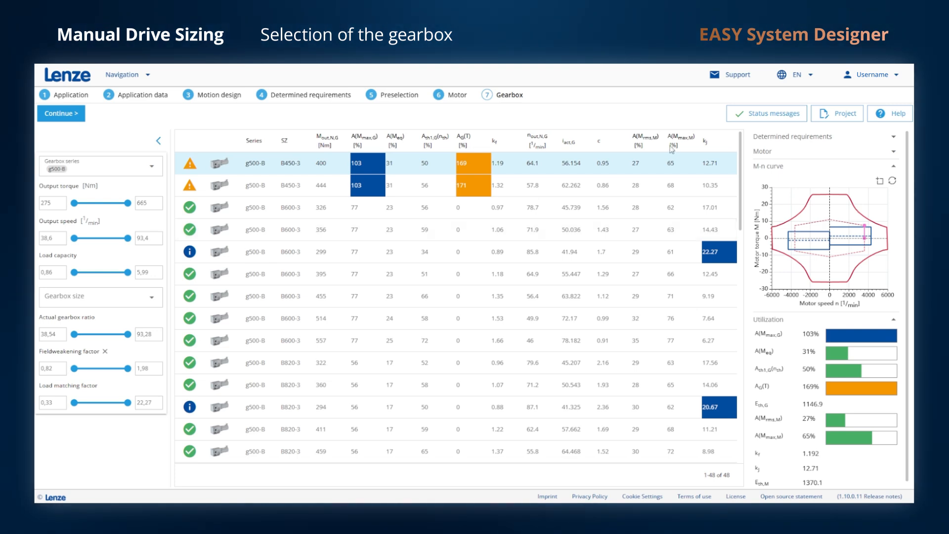
# Select the g500-B B600-3 gearbox with 326 Nm output torque and accept the size 09 permanent magnet brake.
pyautogui.moveTo(686, 147)
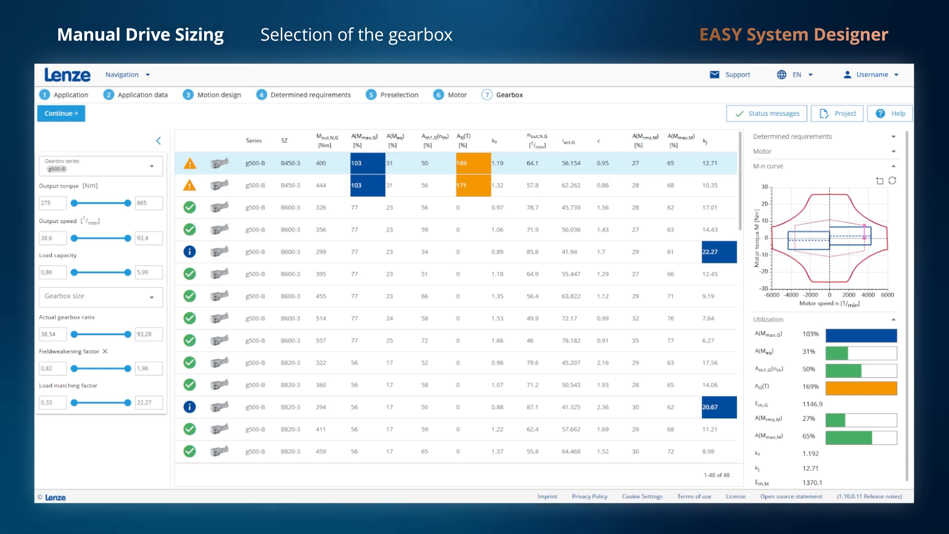
pyautogui.click(223, 206)
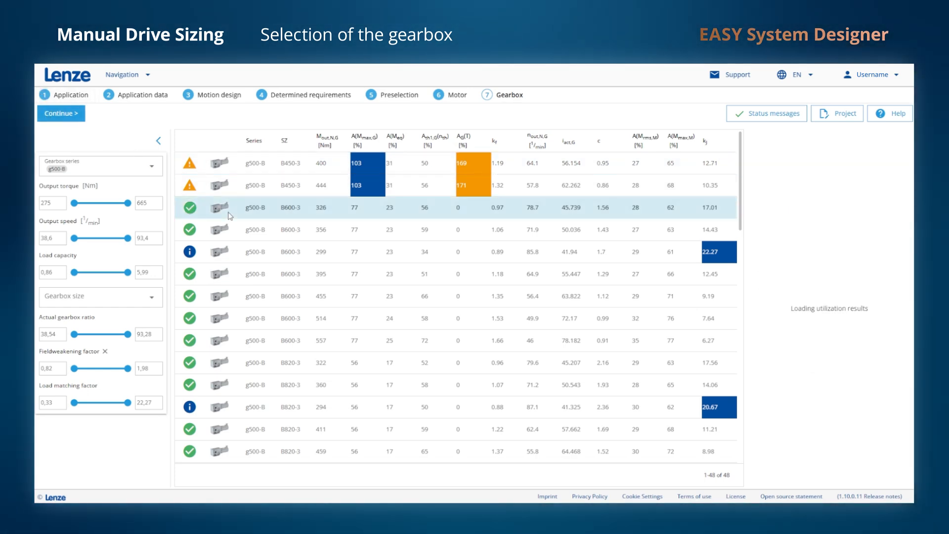
pyautogui.click(70, 114)
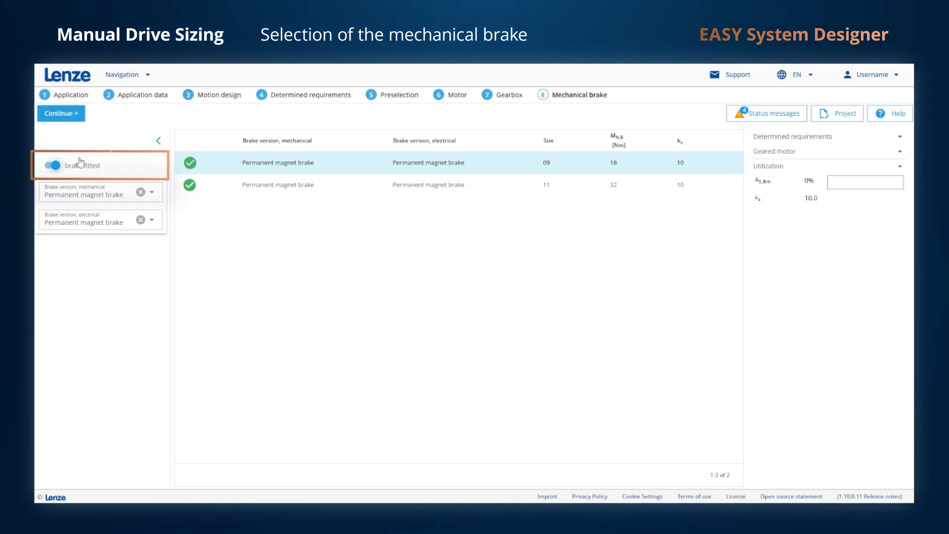
pyautogui.click(69, 113)
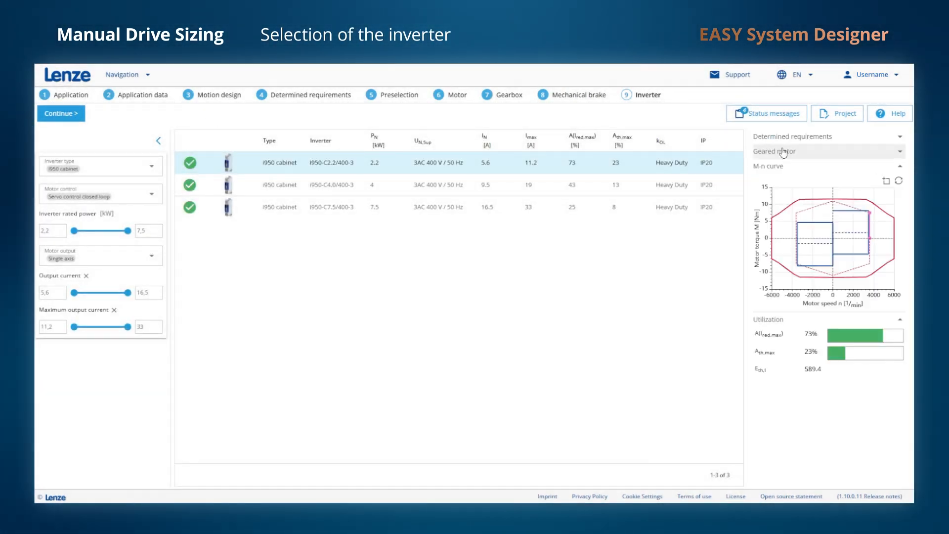
# Review the status messages and geared motor data, and accept the i950-C2.2/400-3 inverter.
pyautogui.click(763, 118)
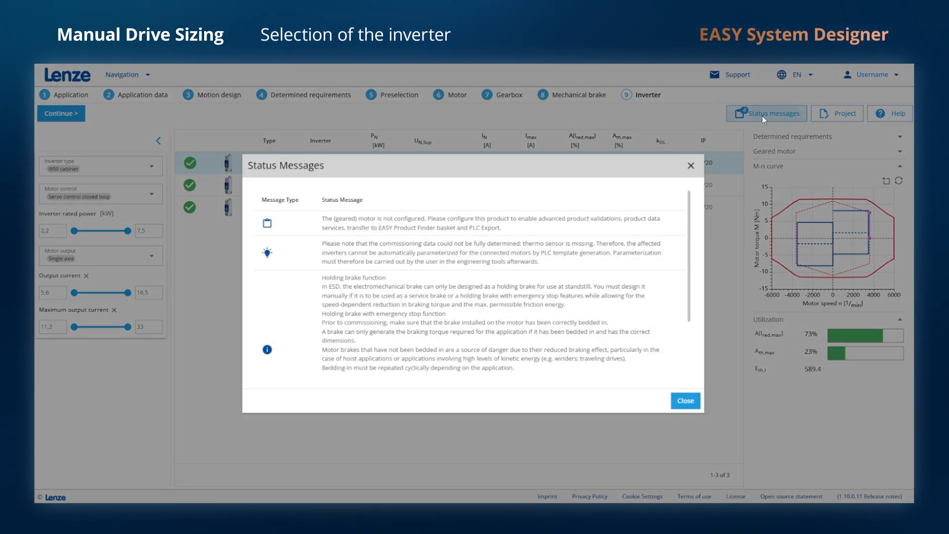
pyautogui.click(690, 166)
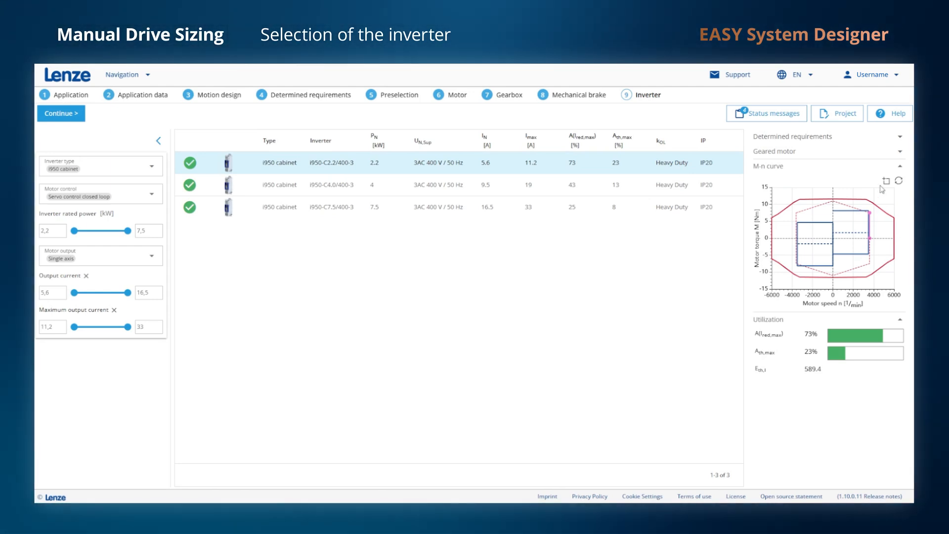
pyautogui.click(885, 152)
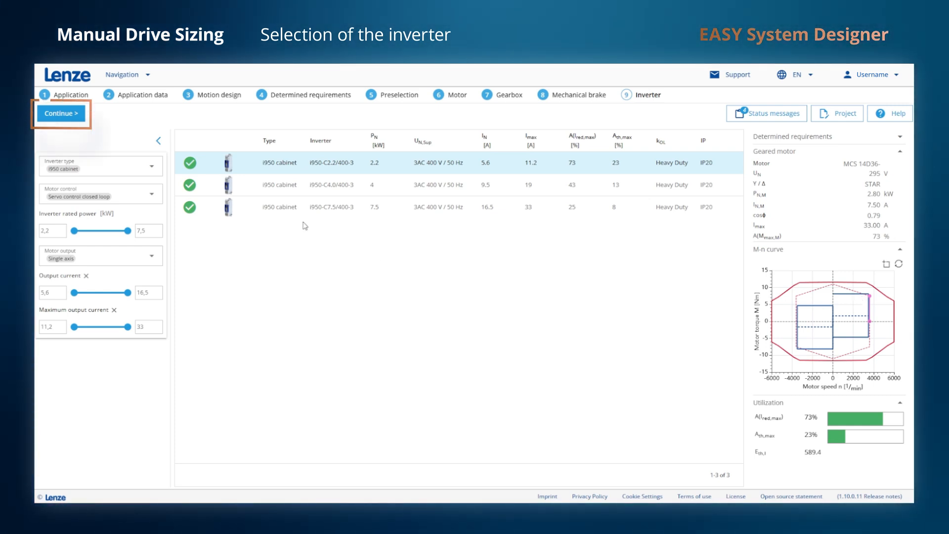
pyautogui.click(74, 114)
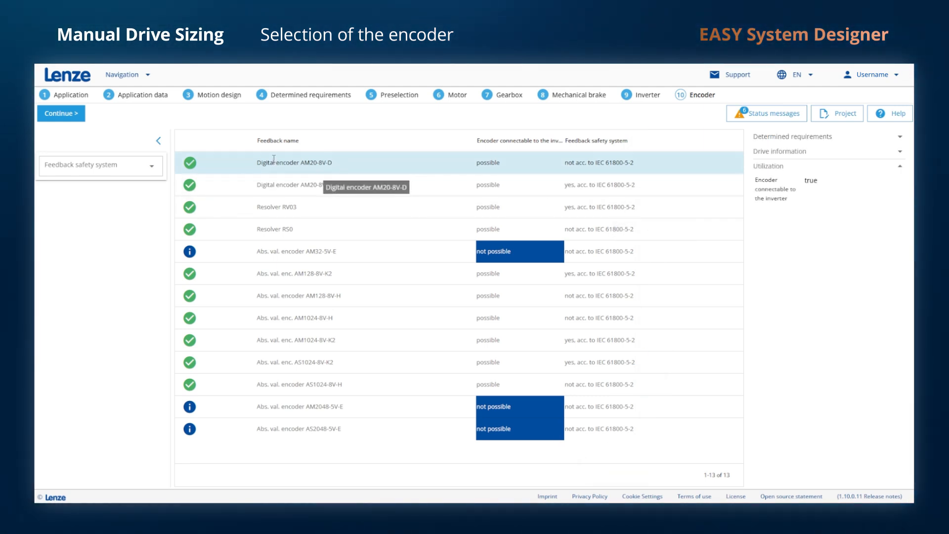
# Accept the Digital encoder AM20-8V-D and the ERBM180R050W brake resistor, proceeding to the drive solution.
pyautogui.click(71, 114)
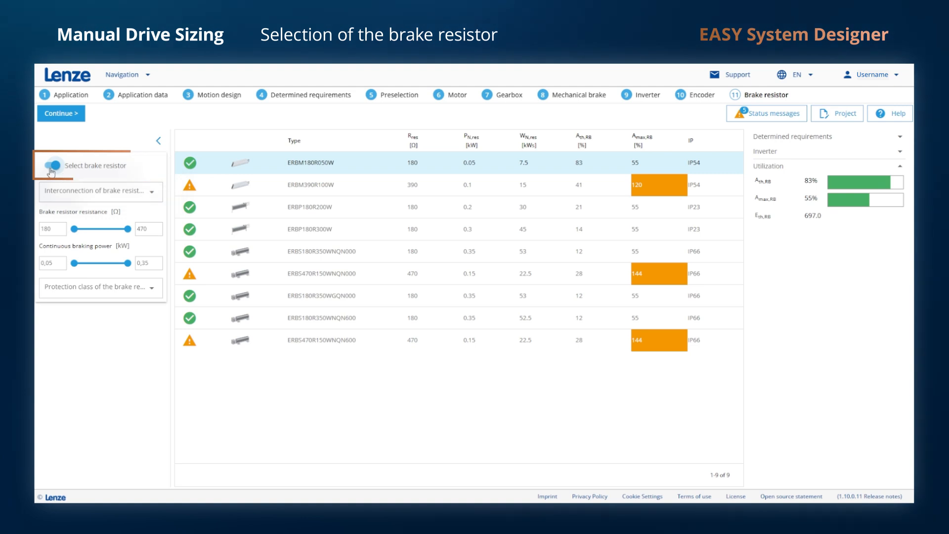
pyautogui.click(74, 197)
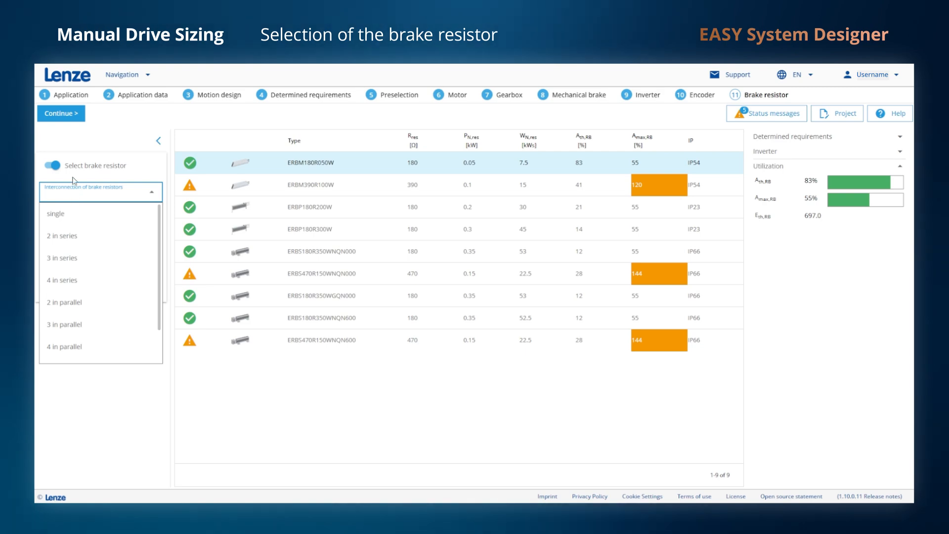
pyautogui.click(102, 120)
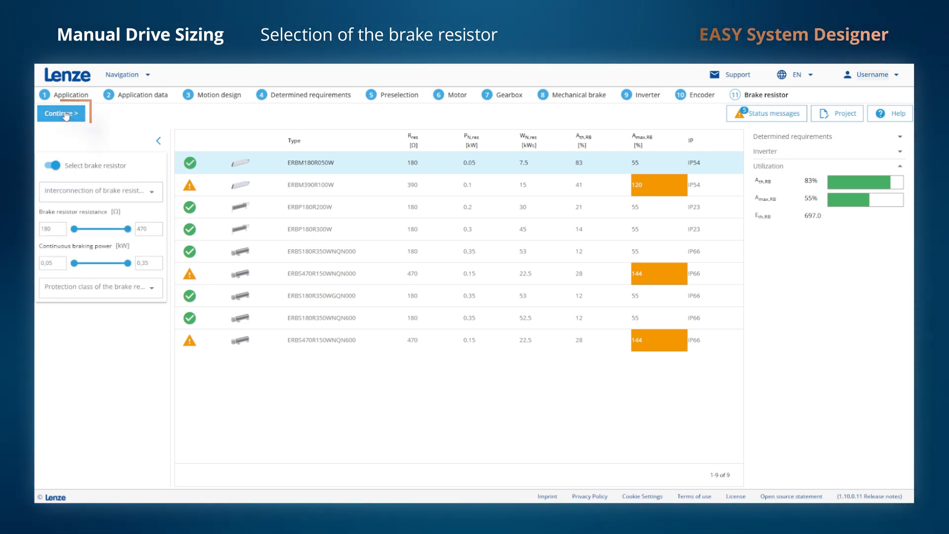
pyautogui.click(65, 115)
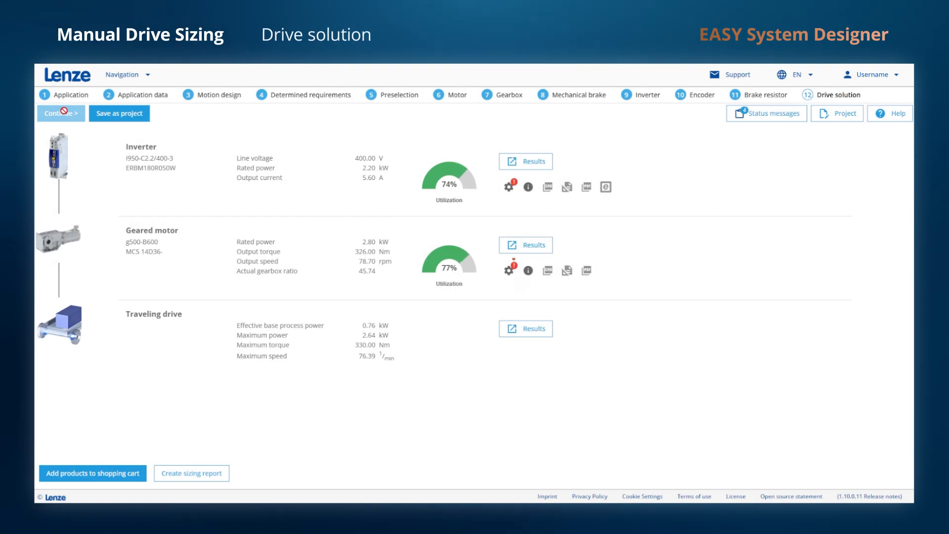
# Examine the geared motor's results, covering calculated operation data, mechanical brake and the output shaft torque diagram.
pyautogui.click(532, 246)
pyautogui.click(360, 141)
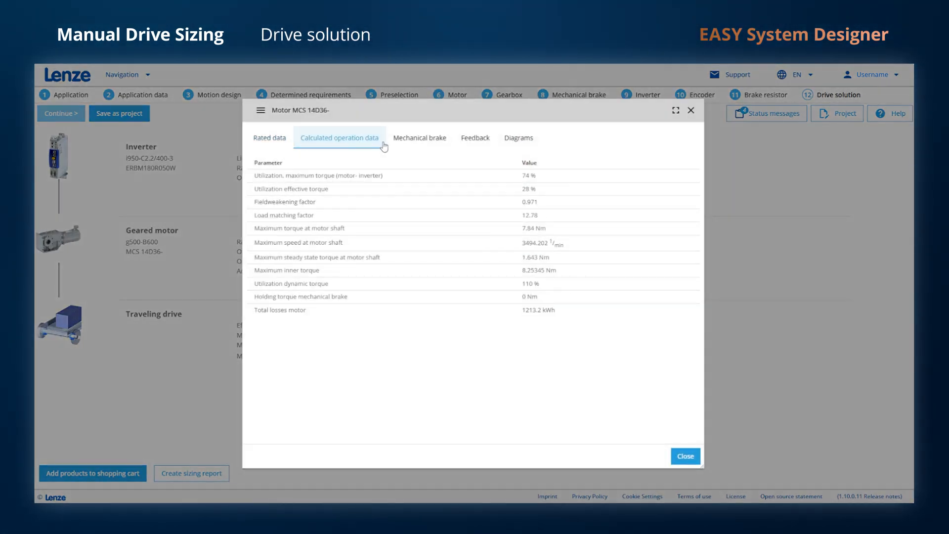
pyautogui.click(424, 141)
pyautogui.click(517, 141)
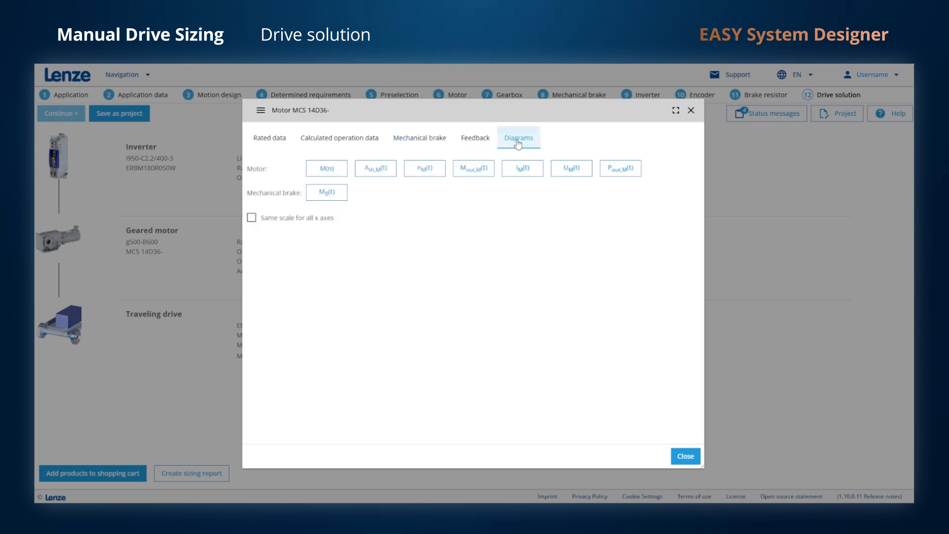
pyautogui.click(486, 171)
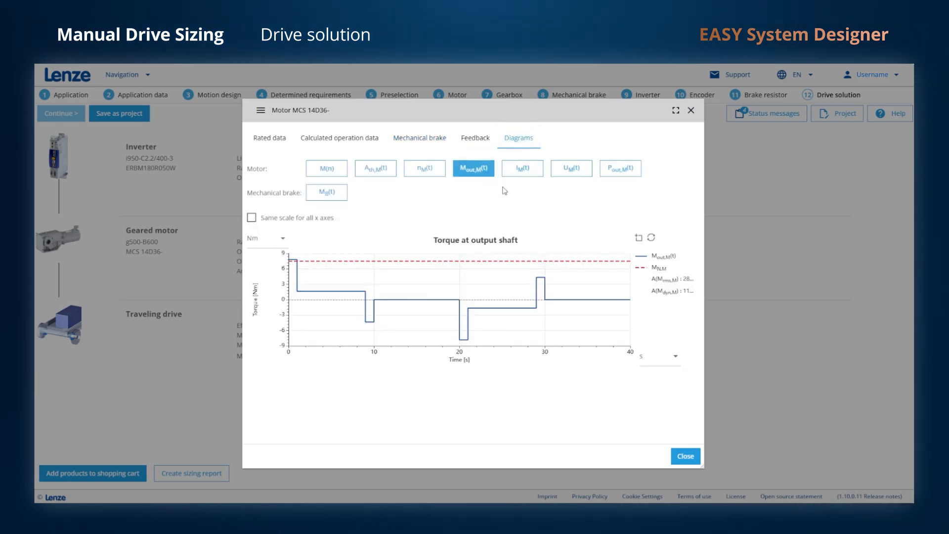
pyautogui.click(682, 458)
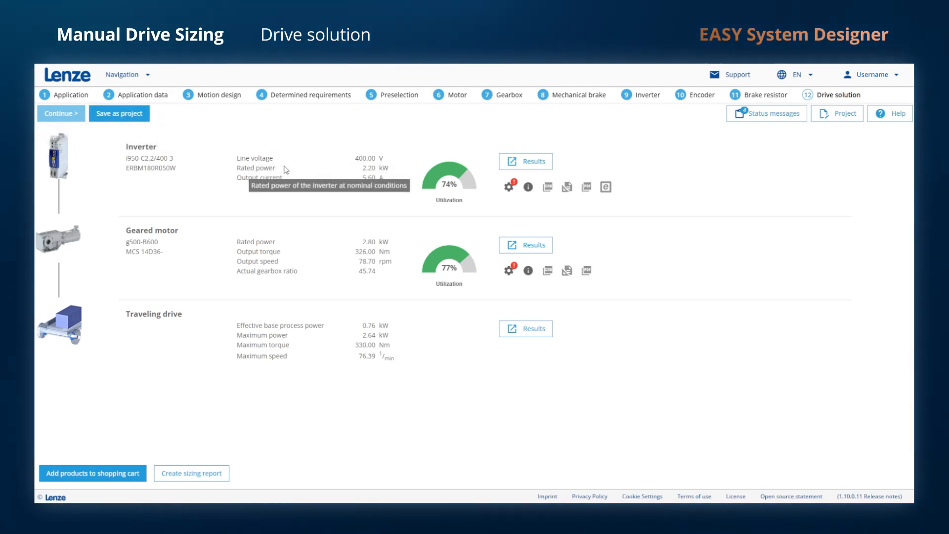
# Revisit the gearbox selection and return to the drive solution overview.
pyautogui.click(501, 97)
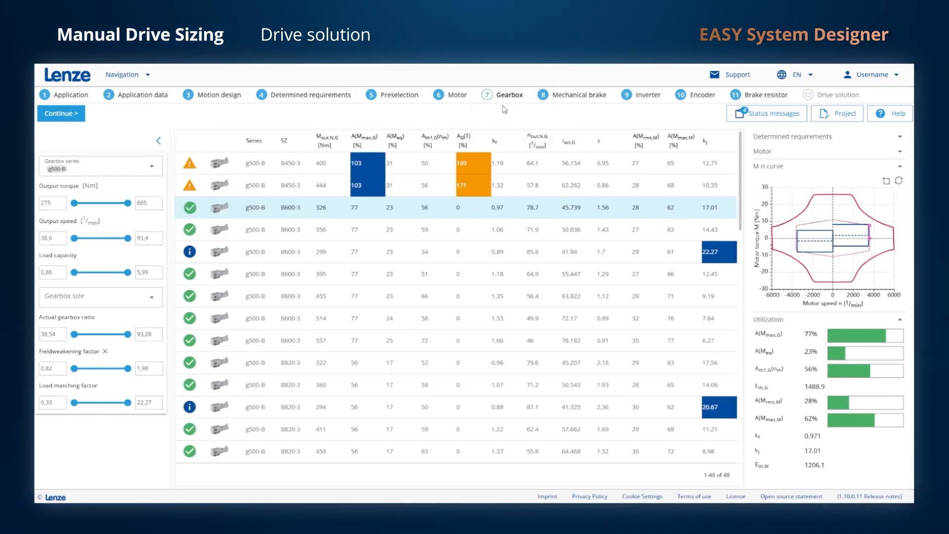
pyautogui.click(834, 96)
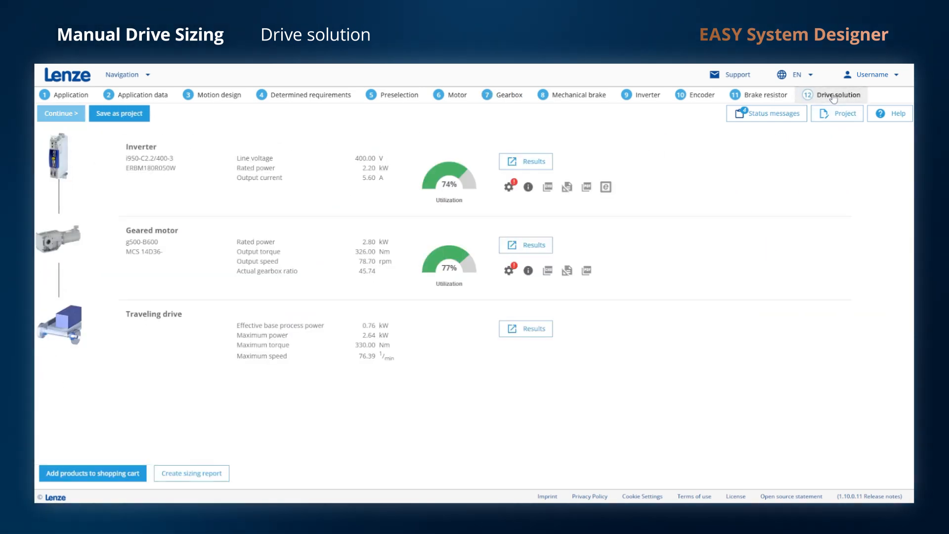